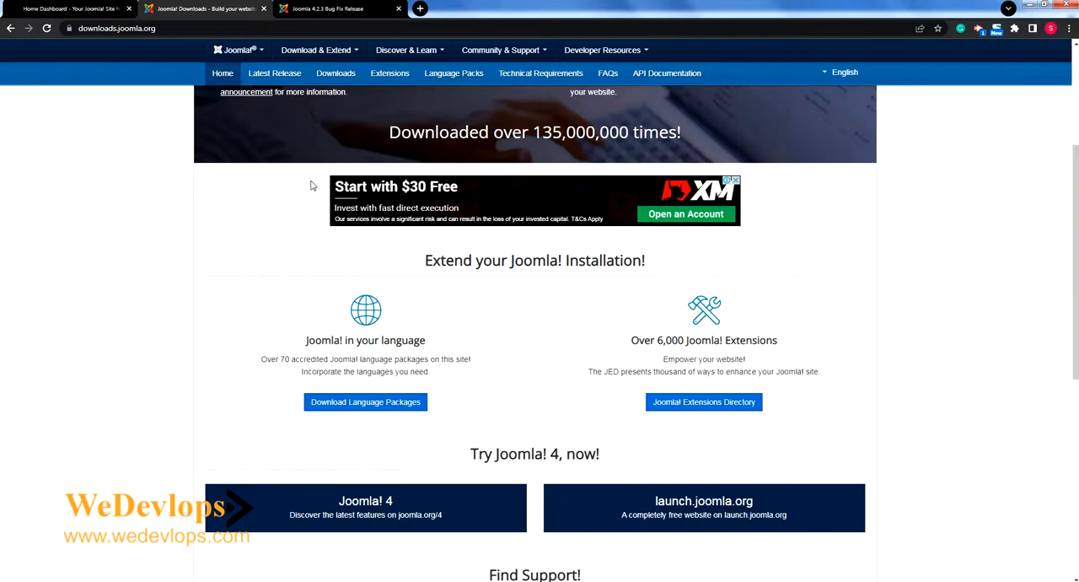
- Bring up the site's admin Home Dashboard showing the Joomla 4.2.3 update notice
click(120, 28)
scroll(732, 293, up, 3)
scroll(732, 293, up, 2)
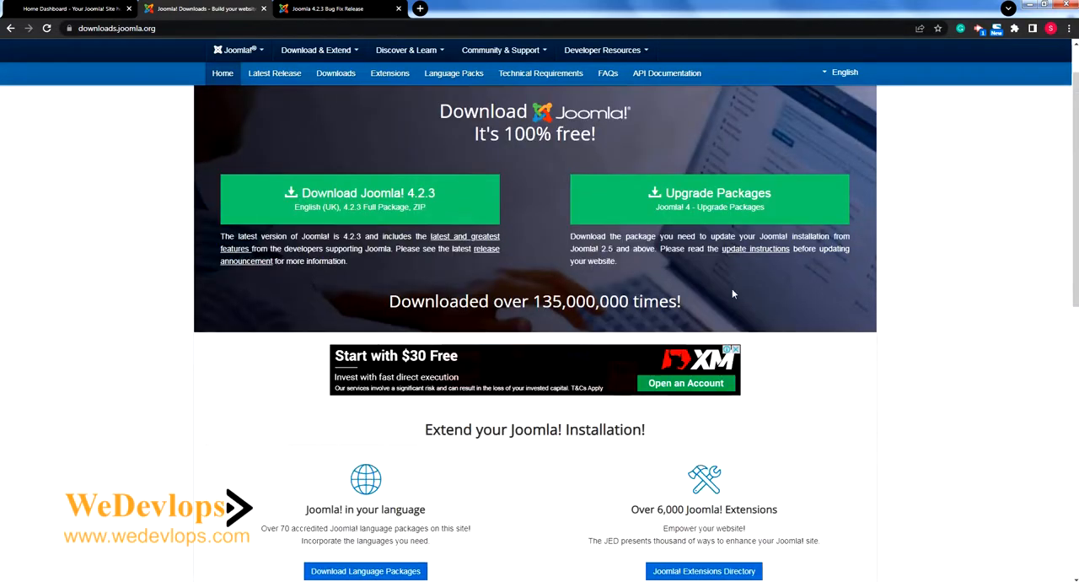
scroll(732, 293, down, 3)
scroll(732, 294, down, 2)
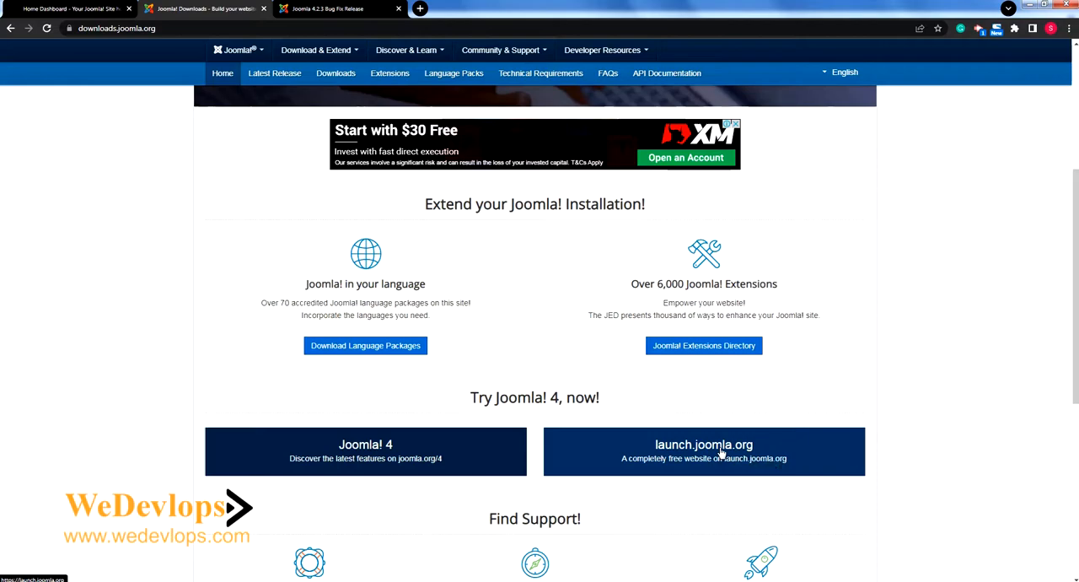
click(59, 10)
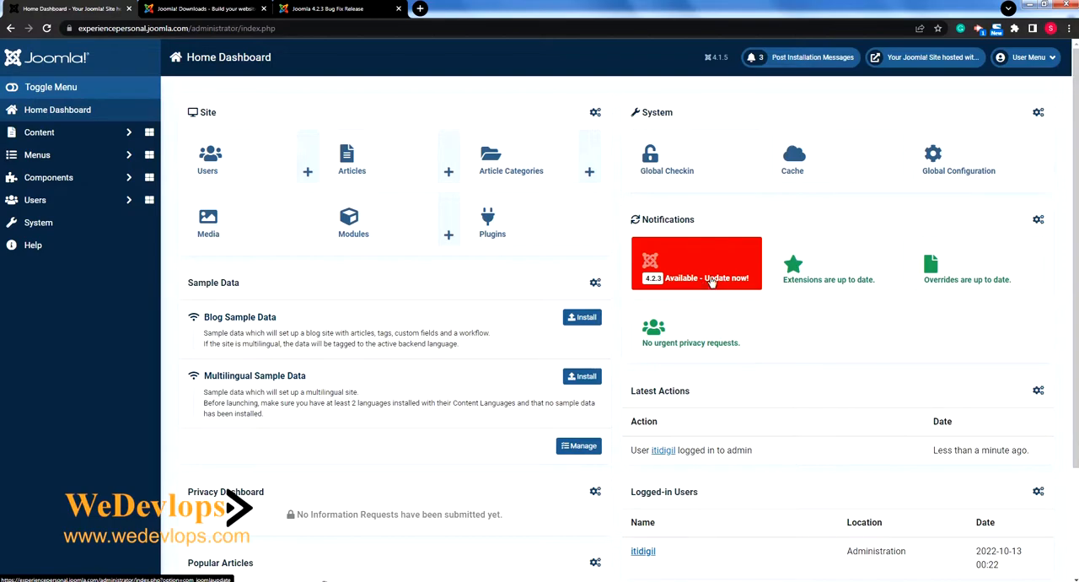
click(344, 10)
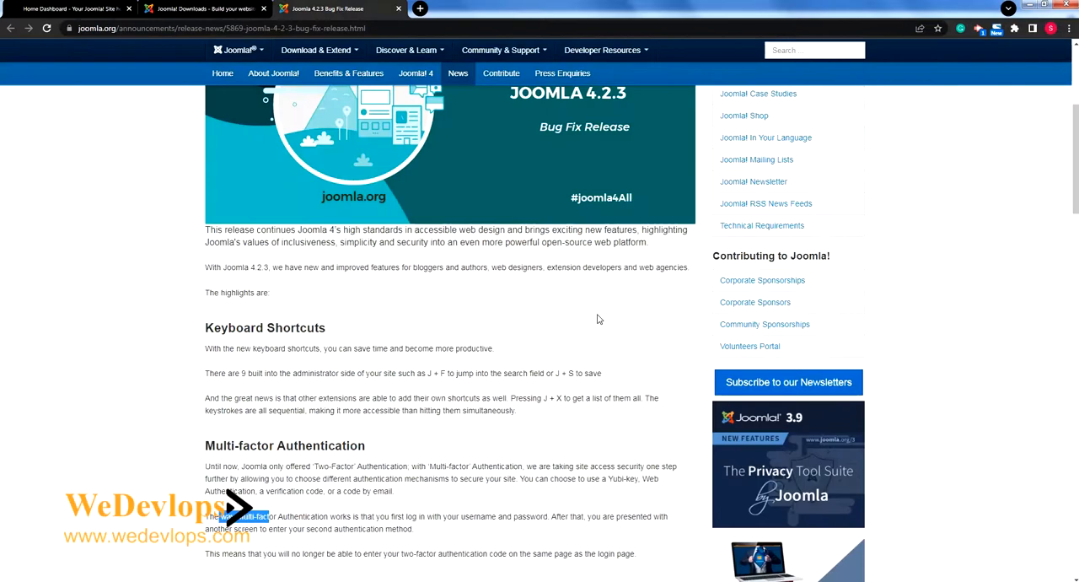
scroll(598, 319, down, 1)
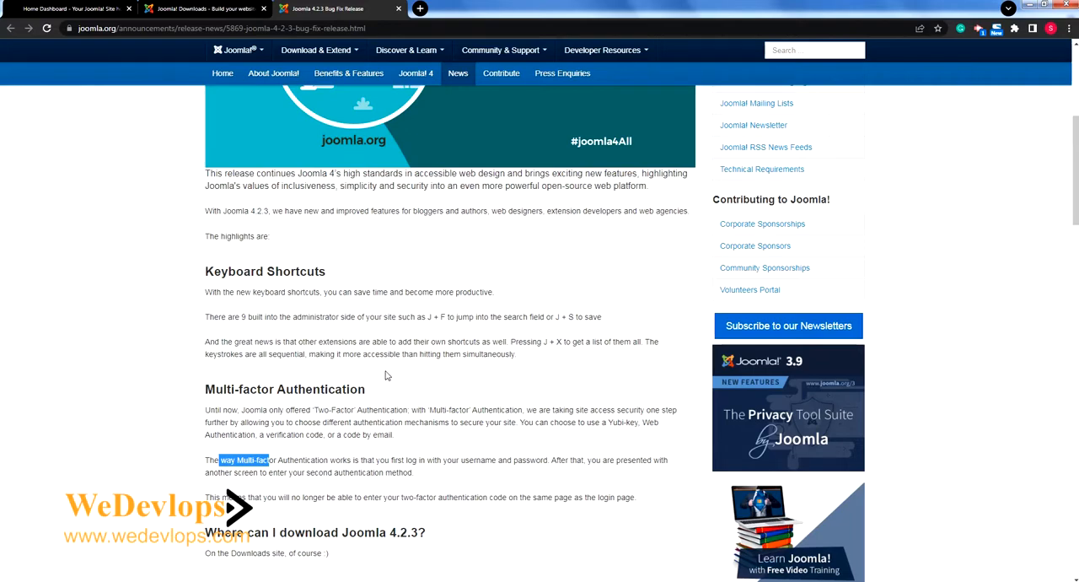
scroll(446, 385, down, 3)
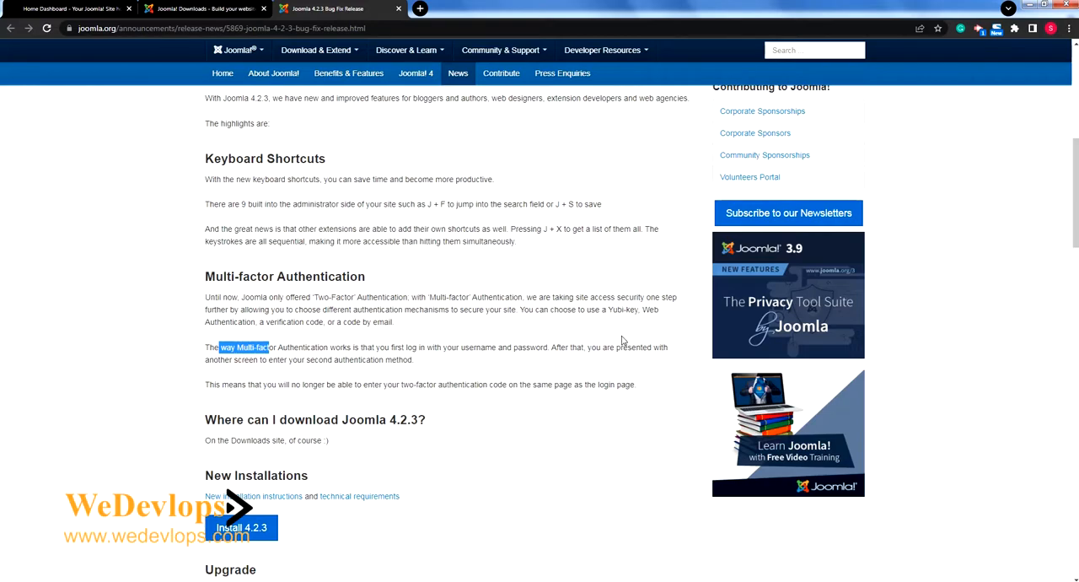
scroll(622, 339, up, 1)
scroll(622, 340, up, 1)
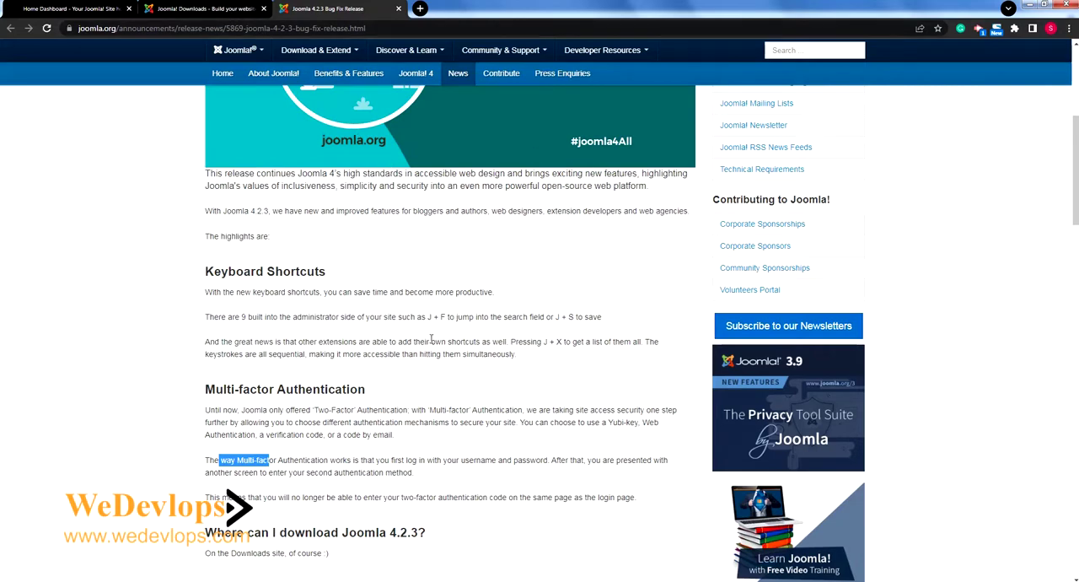
- Start the 4.2.3 update from the dashboard's 'Update now!' notification
click(75, 10)
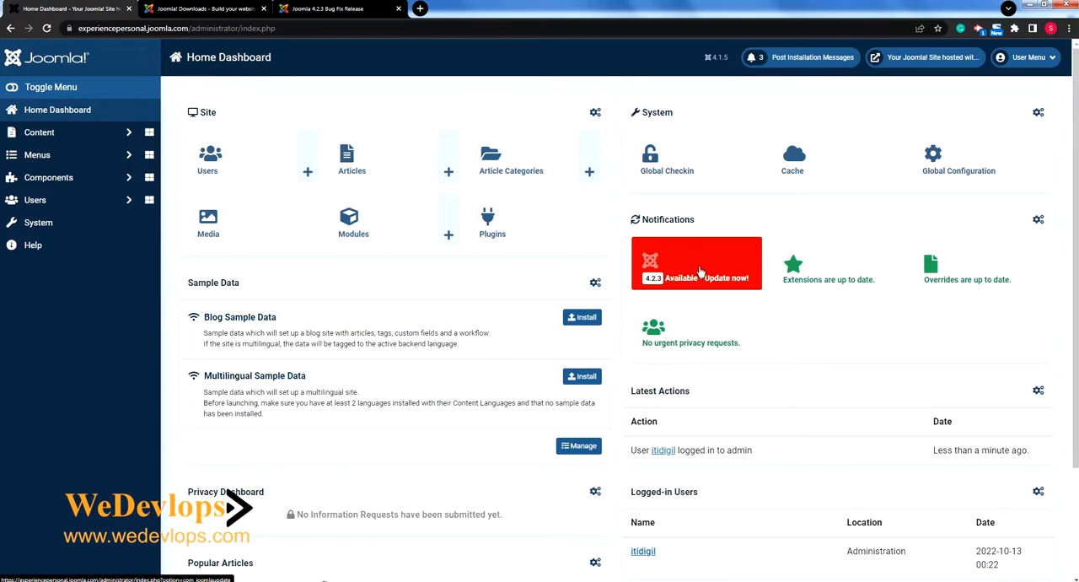
click(700, 270)
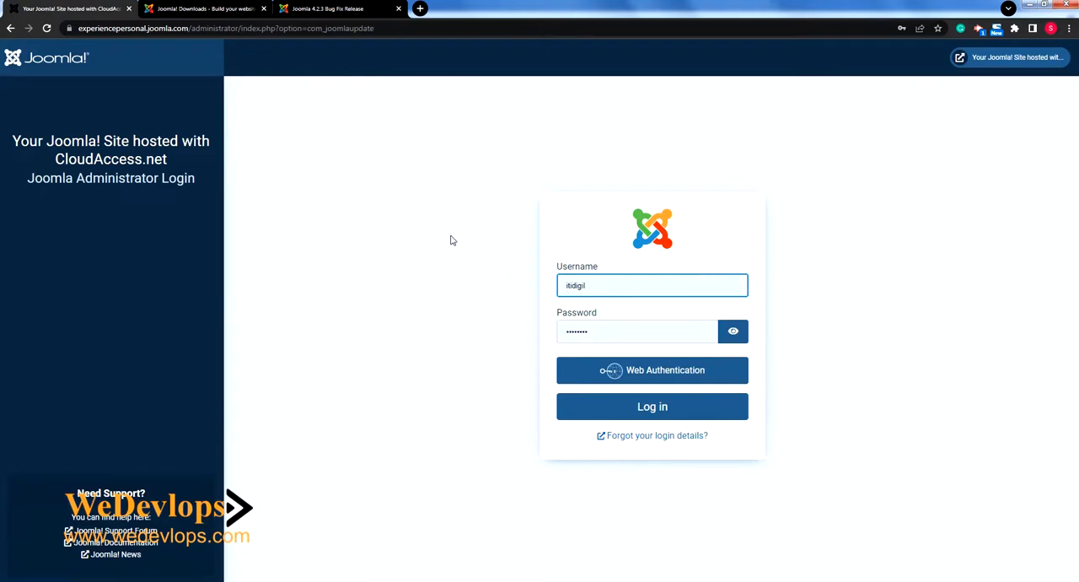
- Sign in and review the pre-update checks for PHP settings, extensions and required settings
click(653, 410)
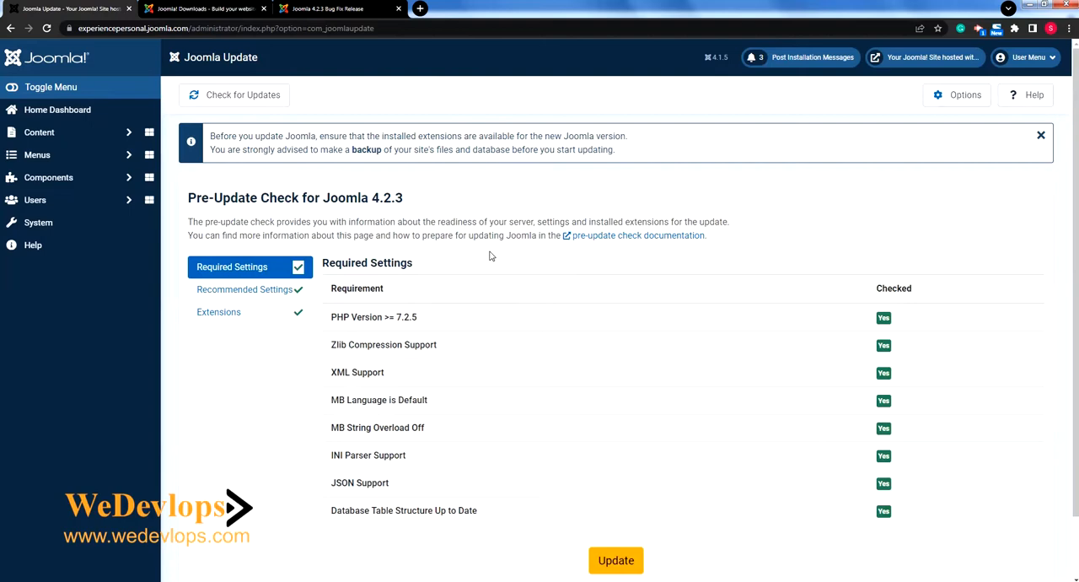
scroll(770, 345, down, 1)
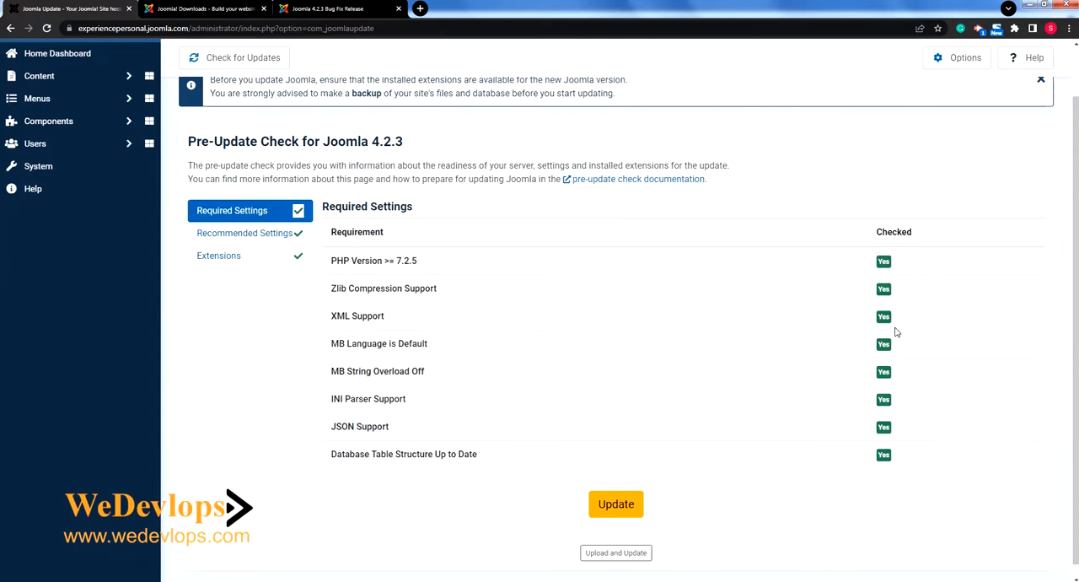
click(245, 233)
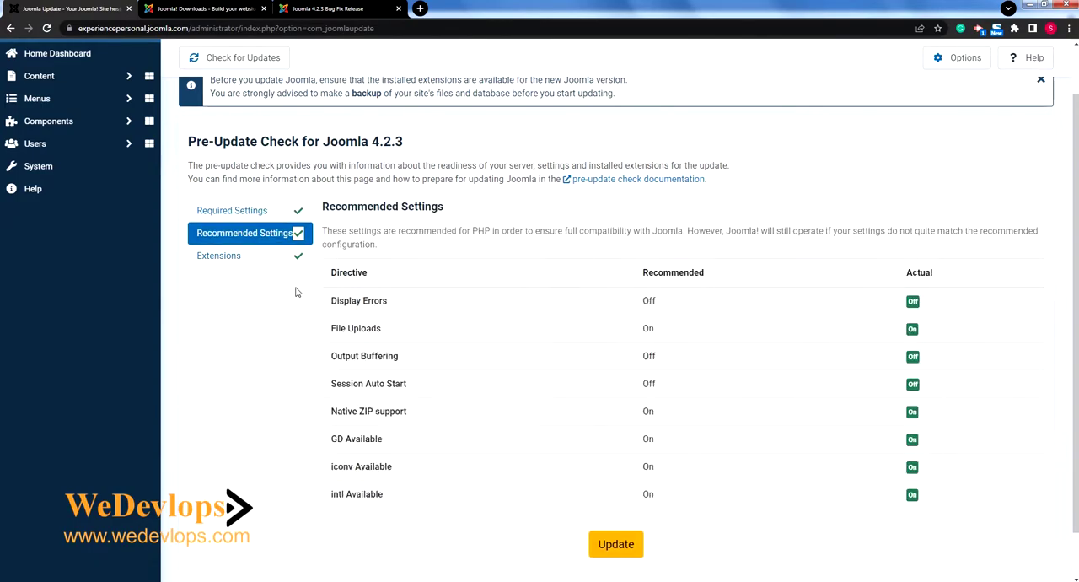
click(219, 256)
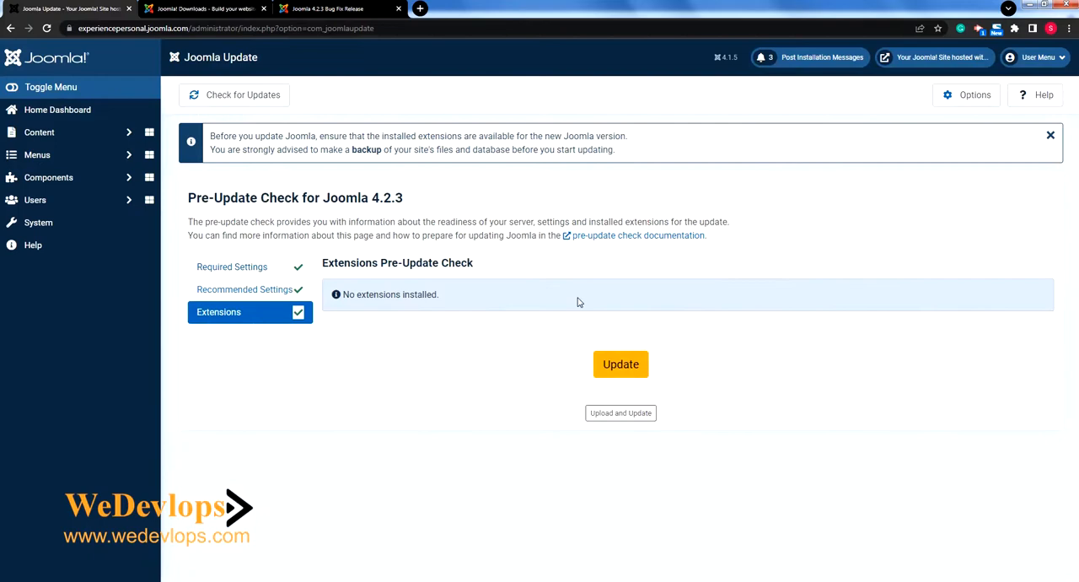
click(232, 266)
scroll(822, 312, down, 2)
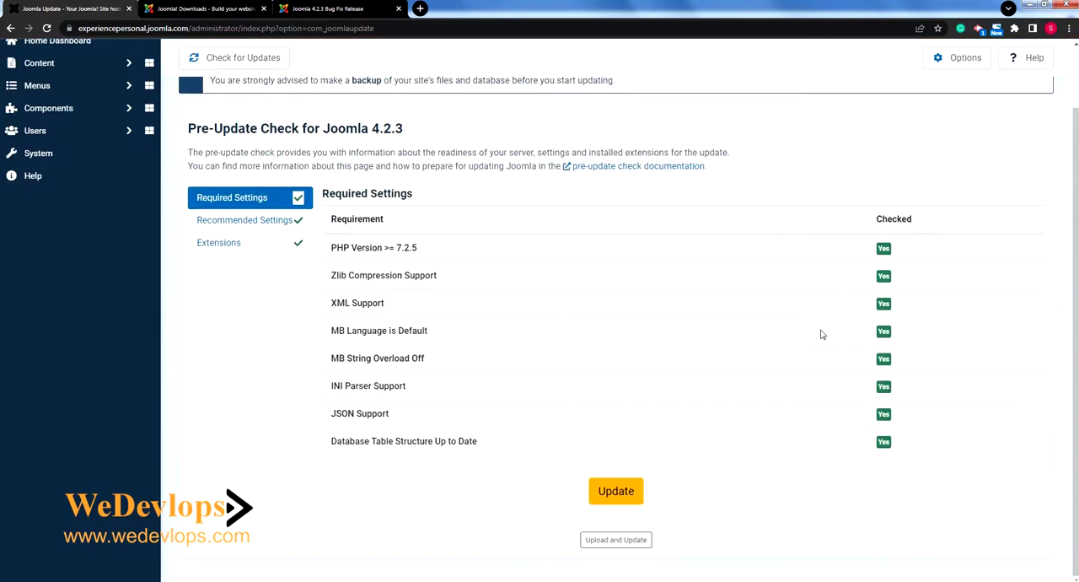
- Proceed to install 4.2.3 and confirm a backup of files and database exists
click(622, 496)
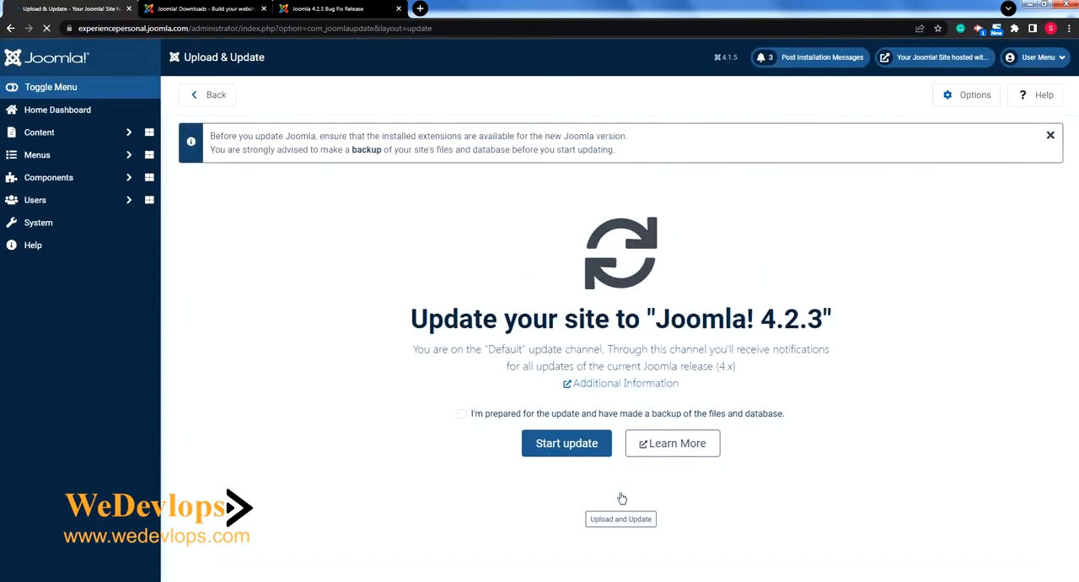
click(462, 413)
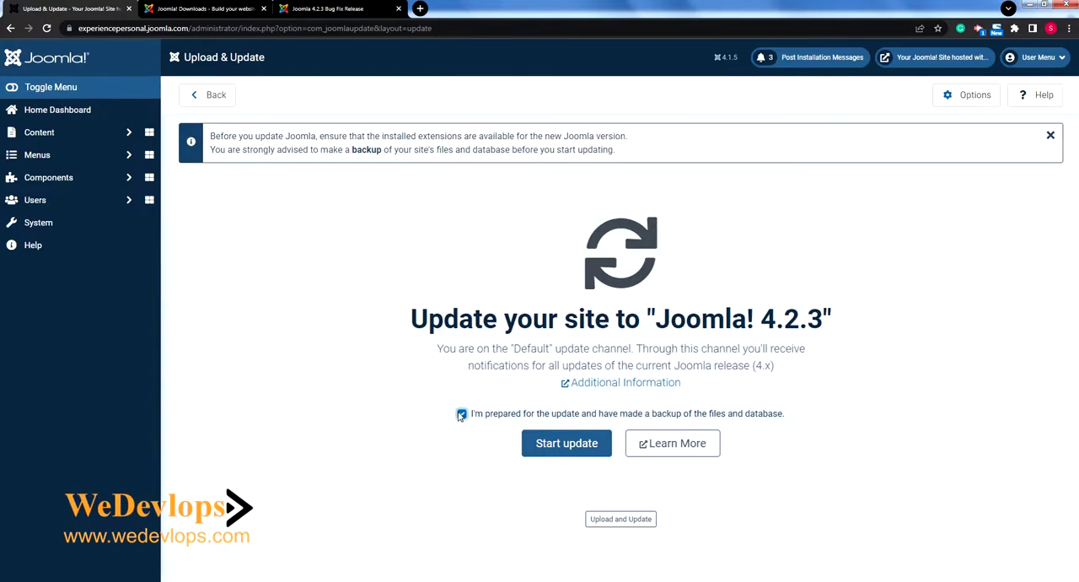
- Run the update until the status page confirms Joomla 4.2.3 is installed
click(573, 447)
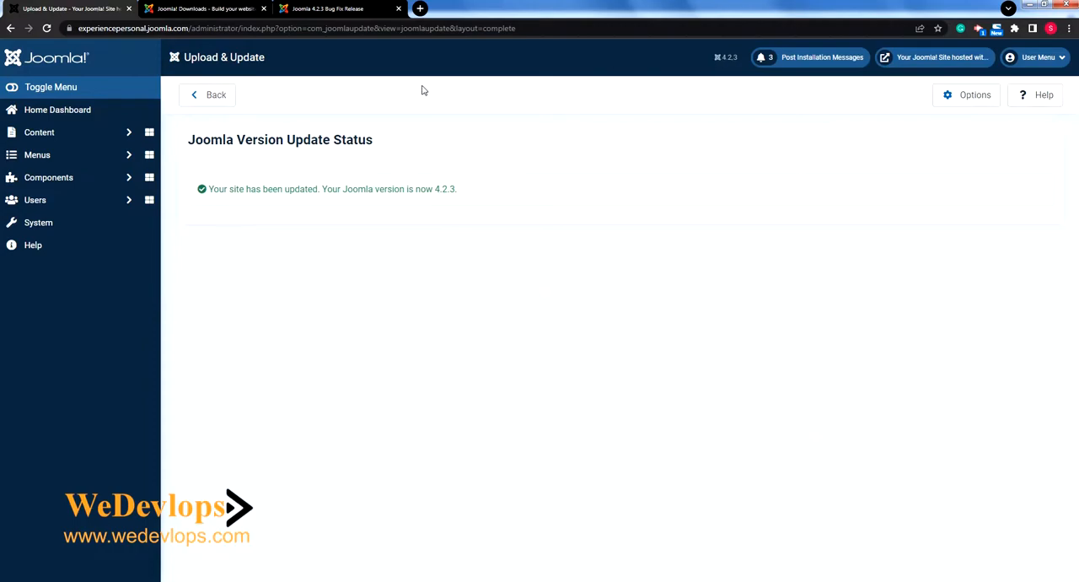
- Return to the Home Dashboard reporting Joomla up to date with the 4.1.5 to 4.2.3 update logged
click(57, 110)
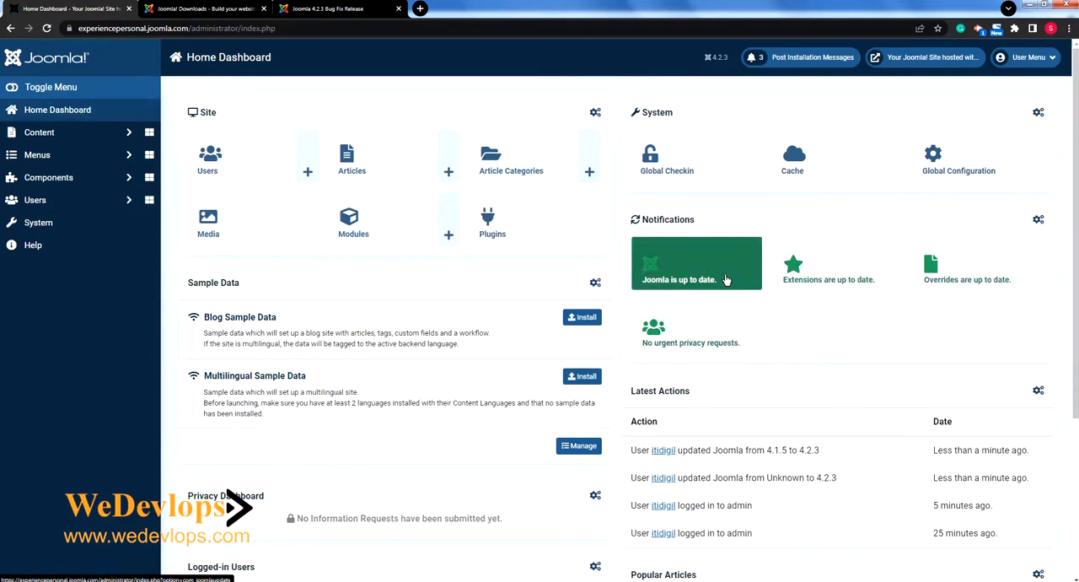
scroll(547, 289, down, 2)
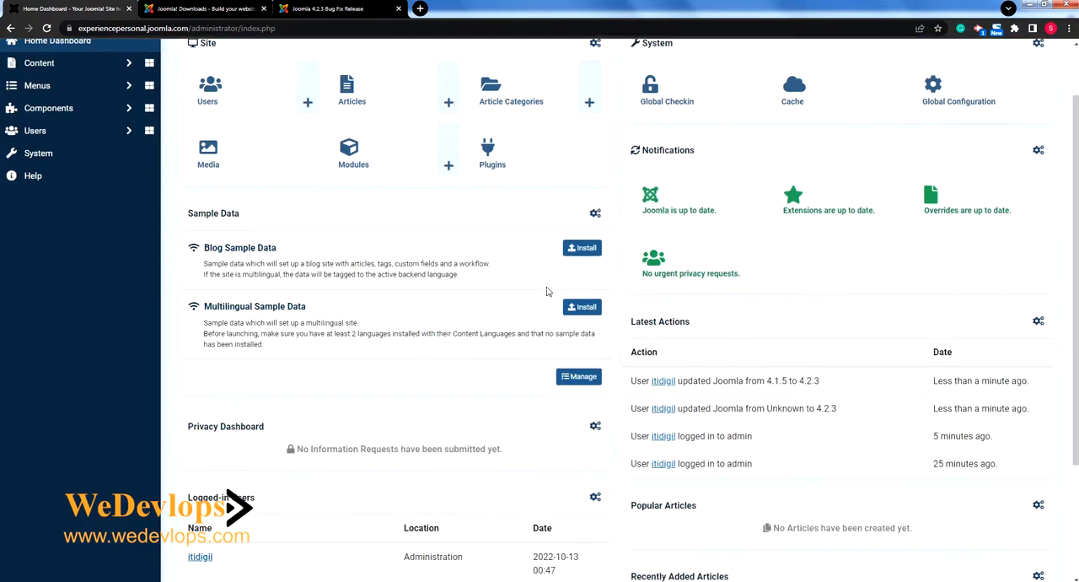
scroll(547, 288, down, 2)
scroll(547, 288, down, 1)
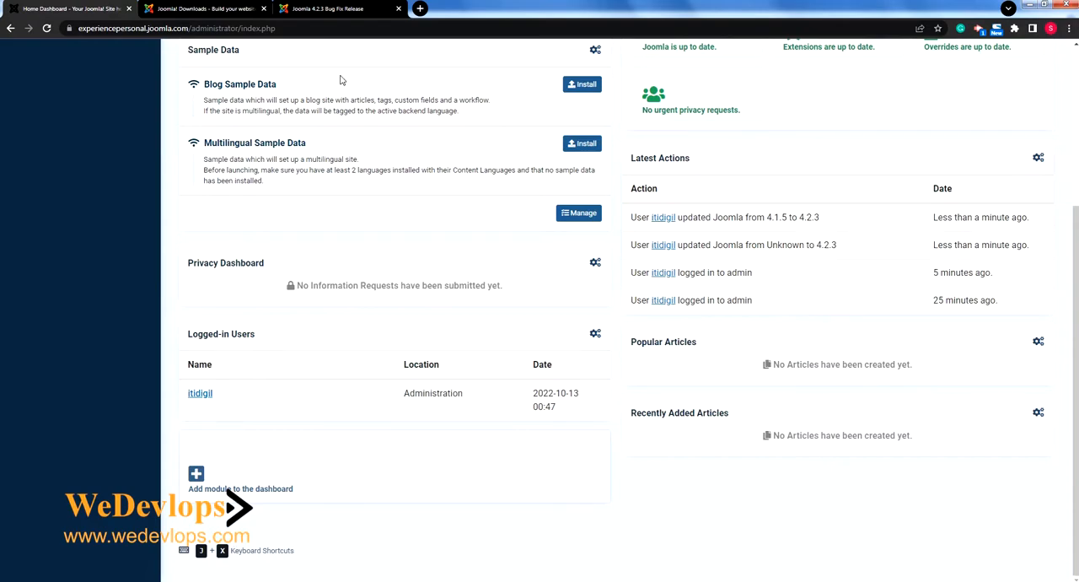
click(329, 8)
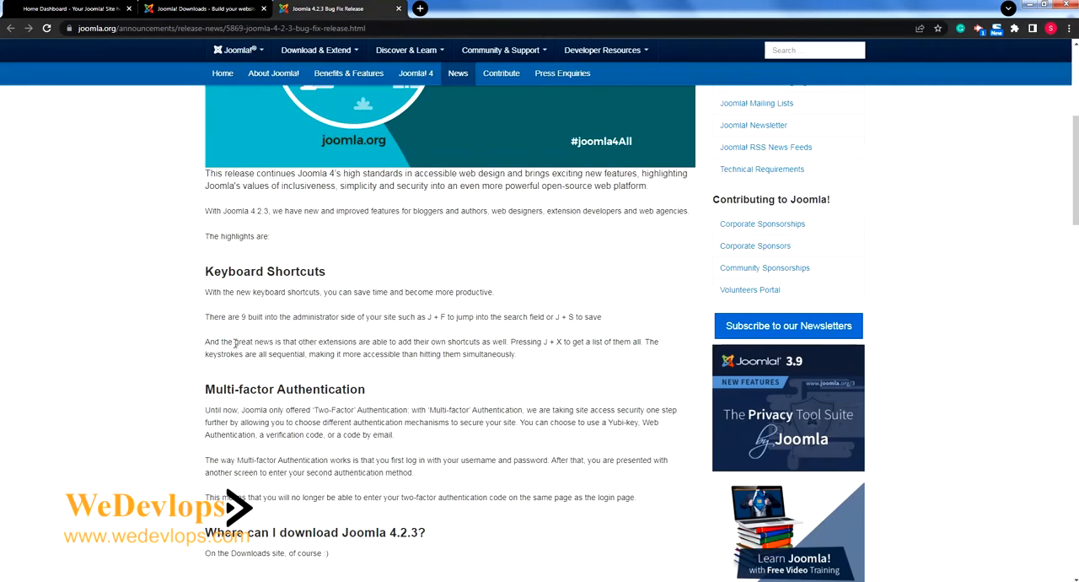
drag(236, 341, 291, 354)
click(548, 352)
scroll(336, 316, down, 2)
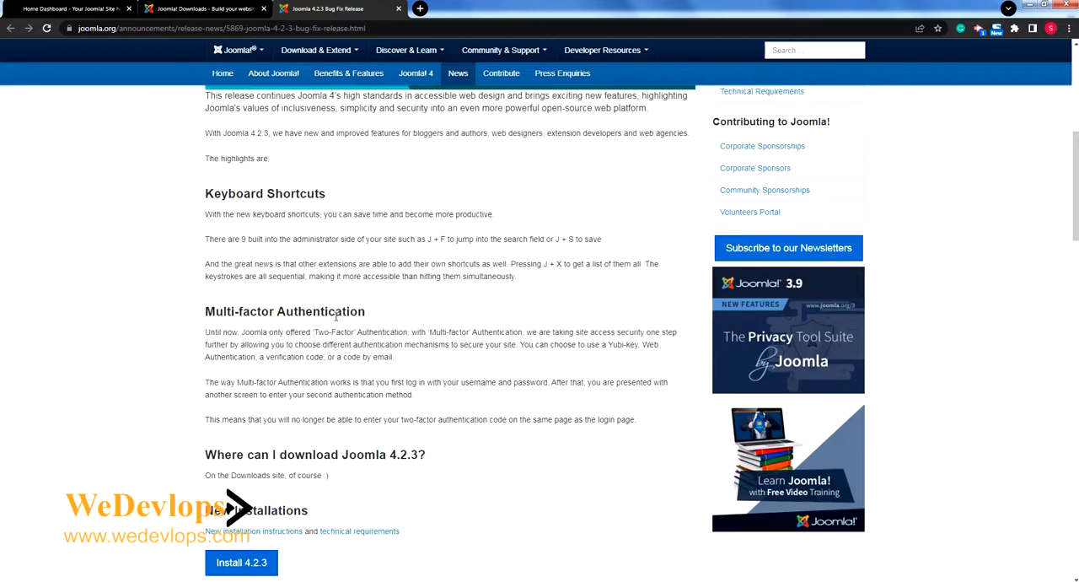
scroll(337, 316, down, 1)
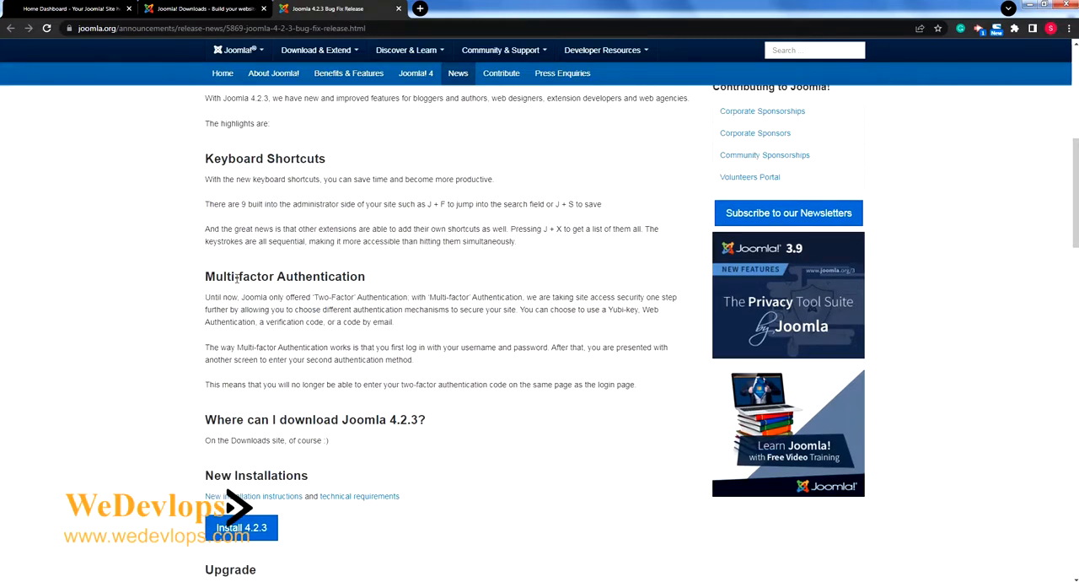
scroll(452, 392, down, 3)
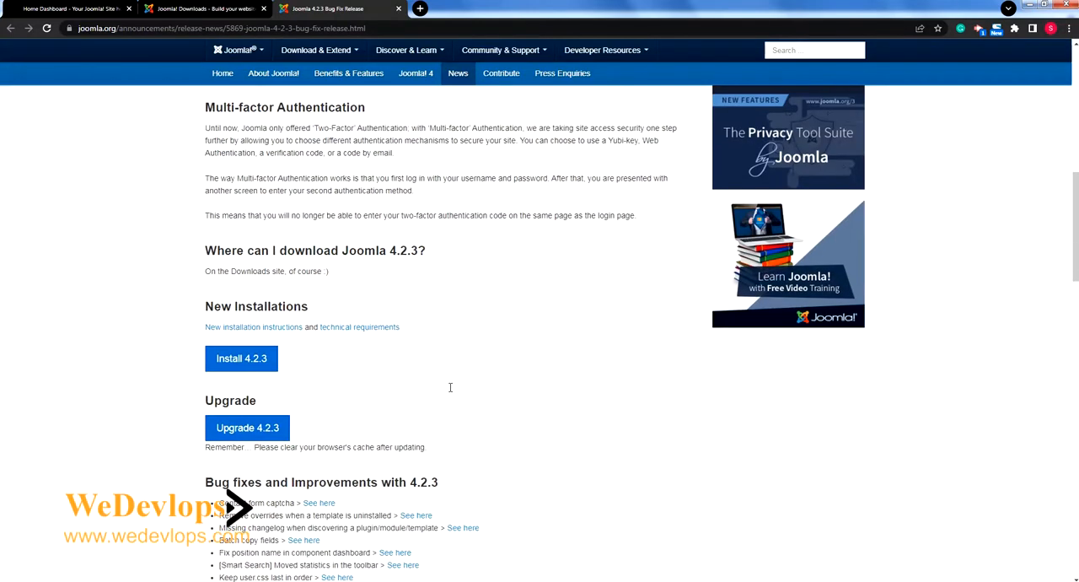
scroll(451, 392, down, 2)
scroll(451, 391, down, 2)
scroll(451, 392, down, 1)
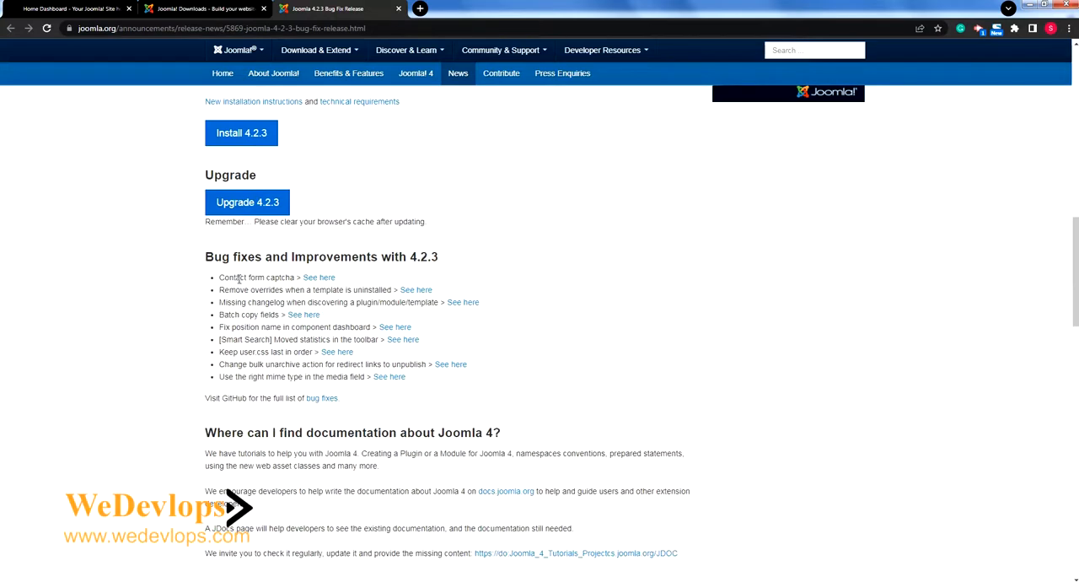
mouse_move(239, 279)
mouse_down()
mouse_move(276, 314)
mouse_move(281, 352)
mouse_up()
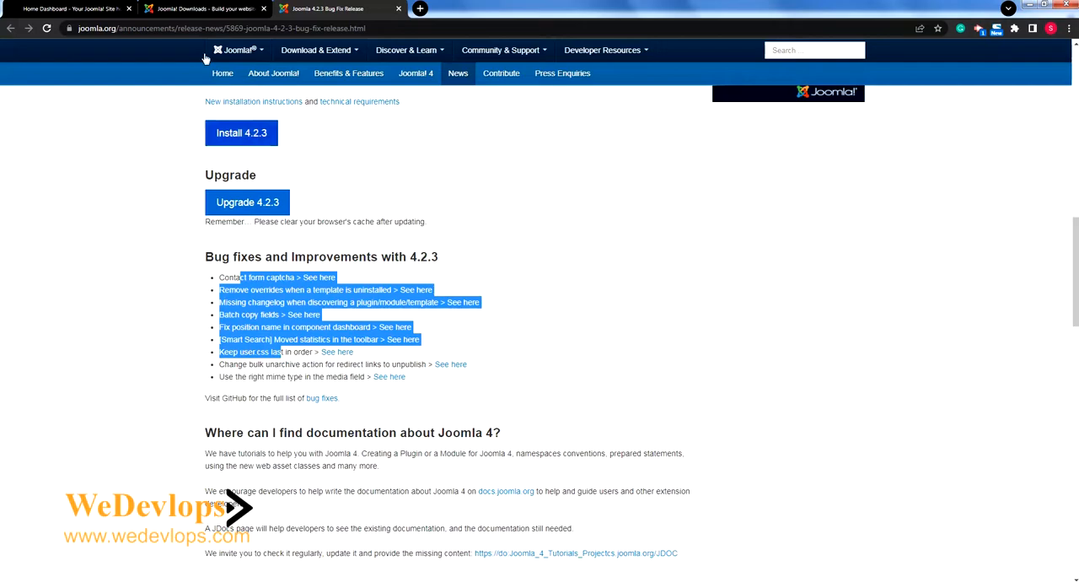
click(72, 10)
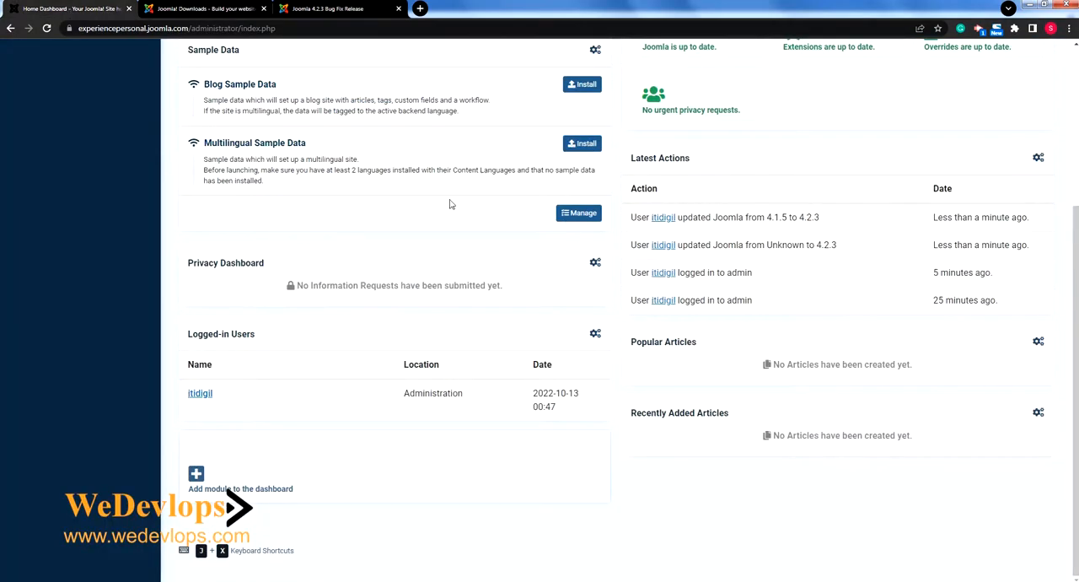
scroll(436, 328, up, 1)
scroll(437, 328, up, 5)
scroll(437, 328, up, 2)
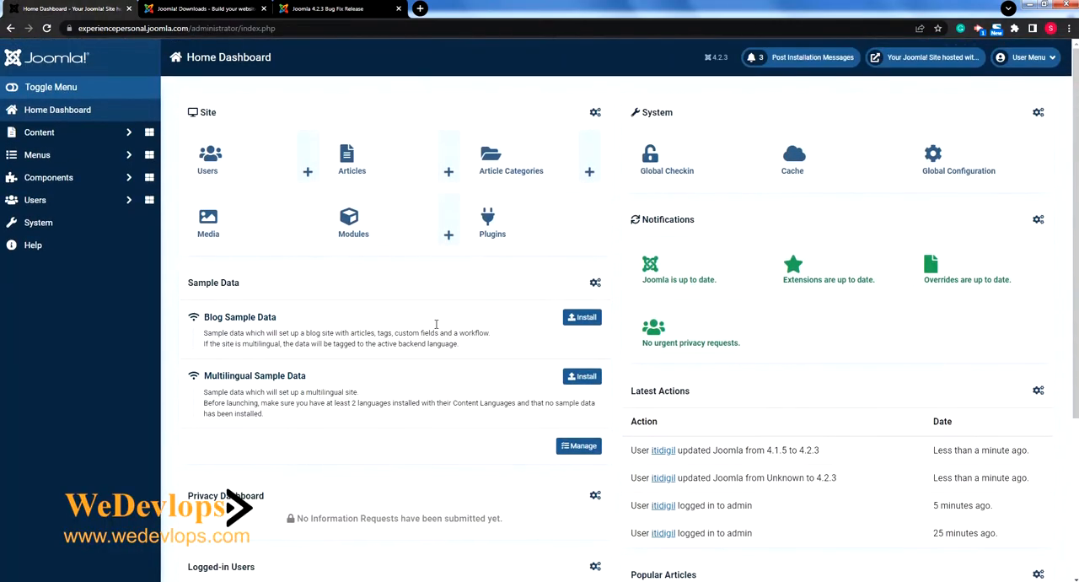